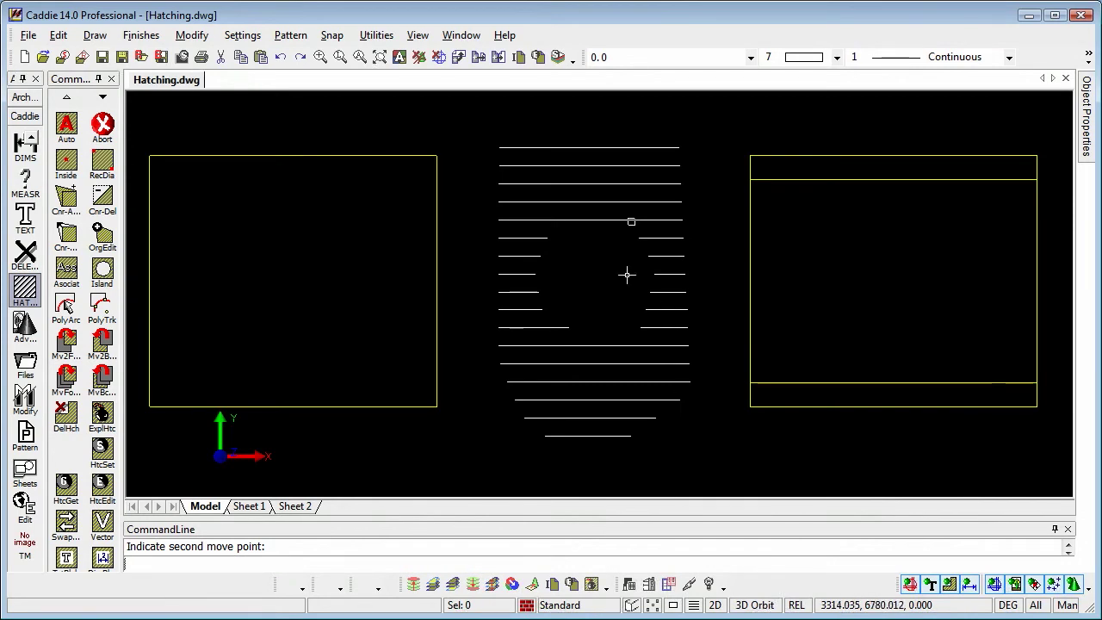
- Delete the irregular hatch with the island cut-out between the two yellow squares
{"action": "left_click", "coordinate": [593, 198]}
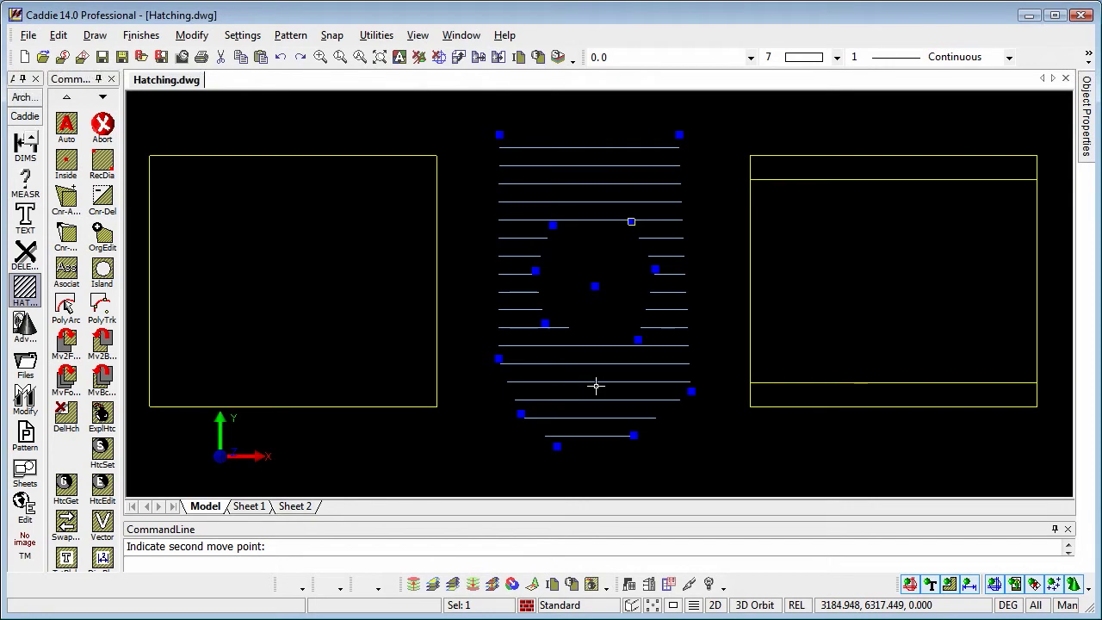
{"action": "key", "text": "Delete"}
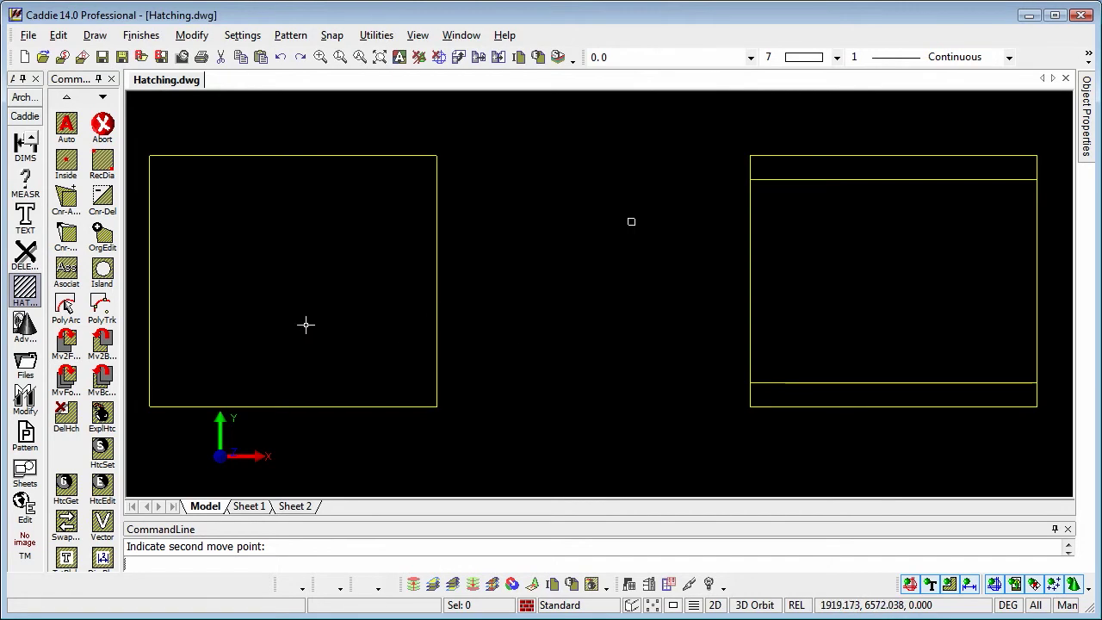
- Create a freehand eight-point associative hatch polygon in the empty space between the two yellow squares
{"action": "left_click", "coordinate": [66, 271]}
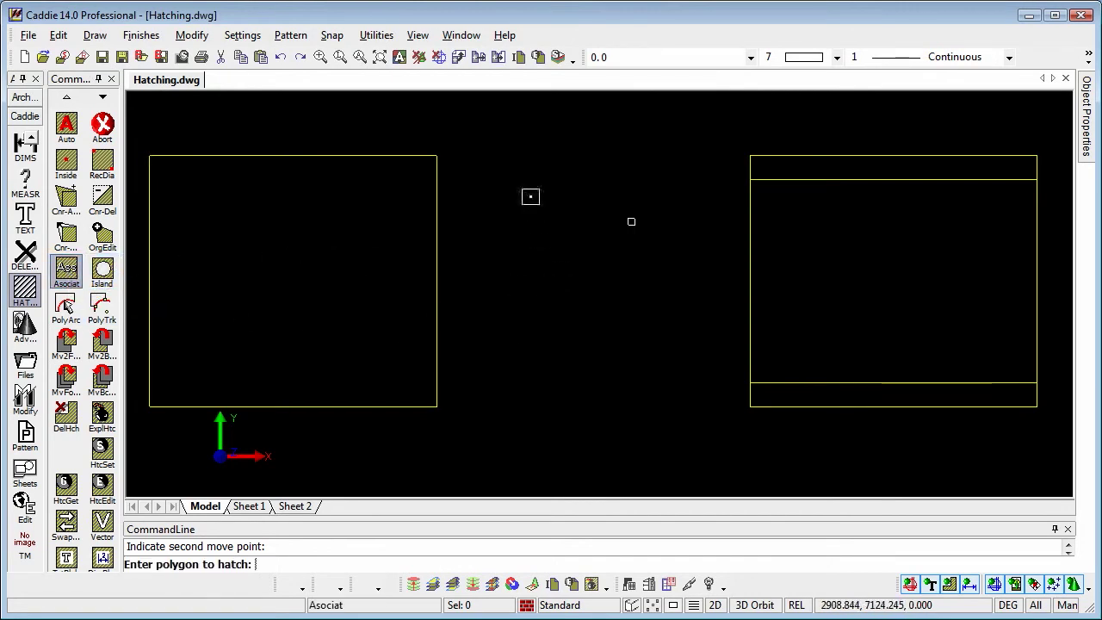
{"action": "left_click", "coordinate": [512, 199]}
{"action": "left_click", "coordinate": [565, 173]}
{"action": "left_click", "coordinate": [681, 193]}
{"action": "left_click", "coordinate": [686, 284]}
{"action": "left_click", "coordinate": [671, 376]}
{"action": "left_click", "coordinate": [569, 411]}
{"action": "left_click", "coordinate": [487, 356]}
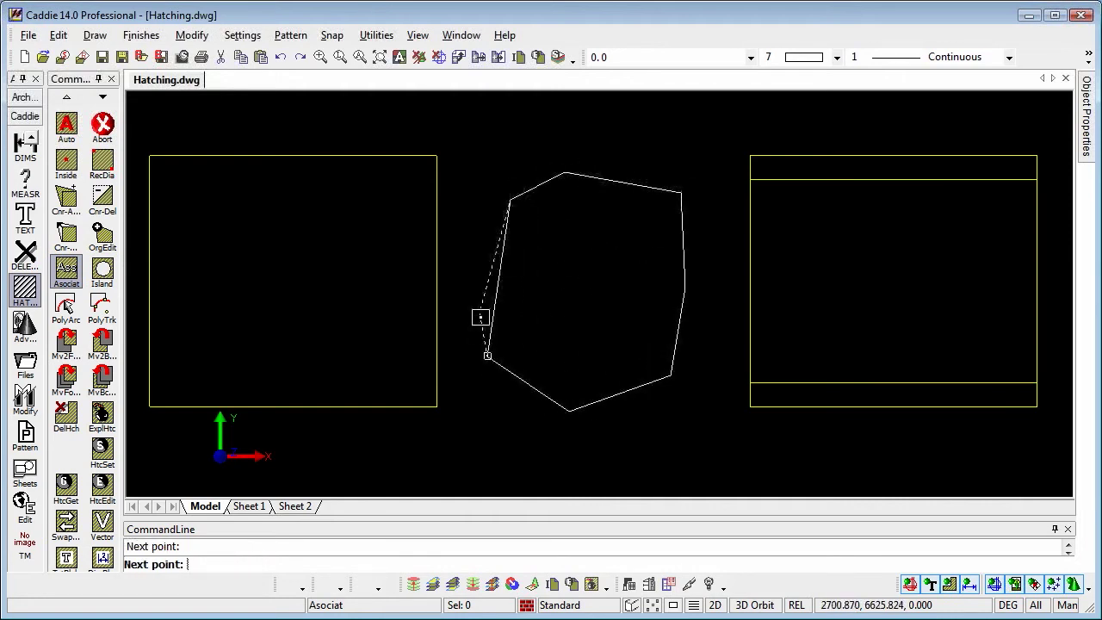
{"action": "left_click", "coordinate": [480, 264]}
{"action": "right_click", "coordinate": [558, 270]}
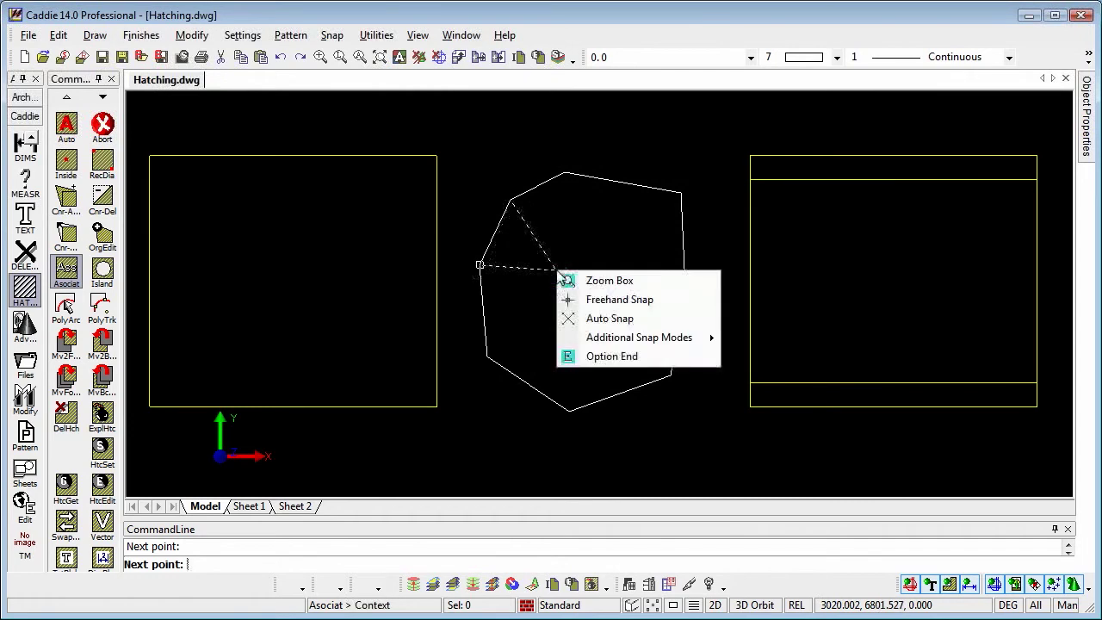
{"action": "left_click", "coordinate": [608, 358]}
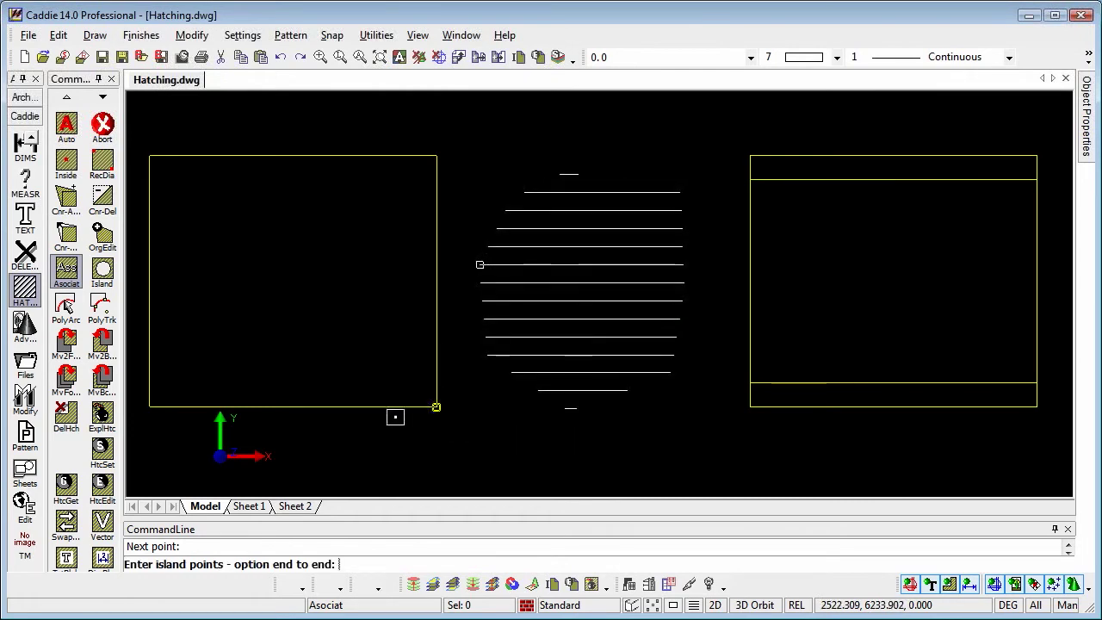
- Create an associative hatch in the undivided yellow square by picking its four corners as the polygon
{"action": "left_click", "coordinate": [67, 271]}
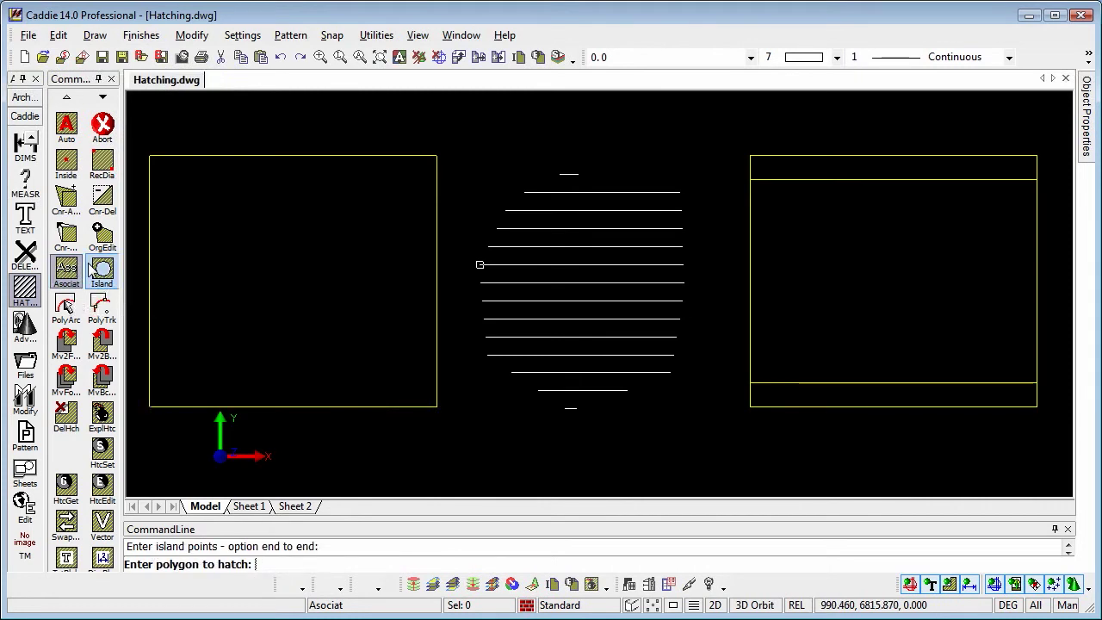
{"action": "left_click", "coordinate": [153, 159]}
{"action": "left_click", "coordinate": [434, 158]}
{"action": "left_click", "coordinate": [436, 405]}
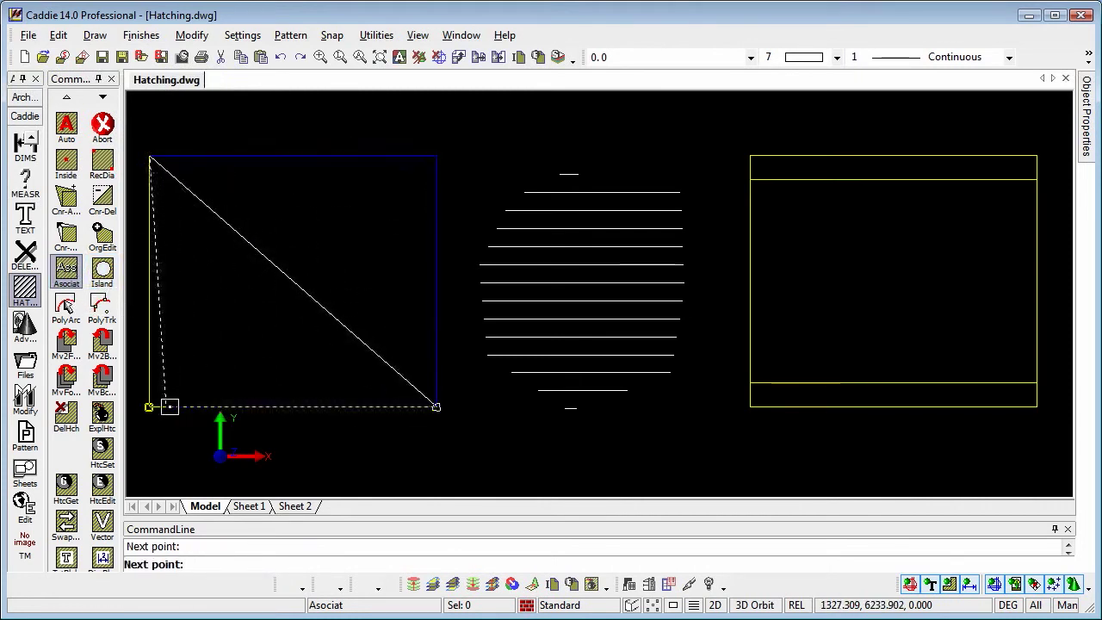
{"action": "left_click", "coordinate": [152, 402]}
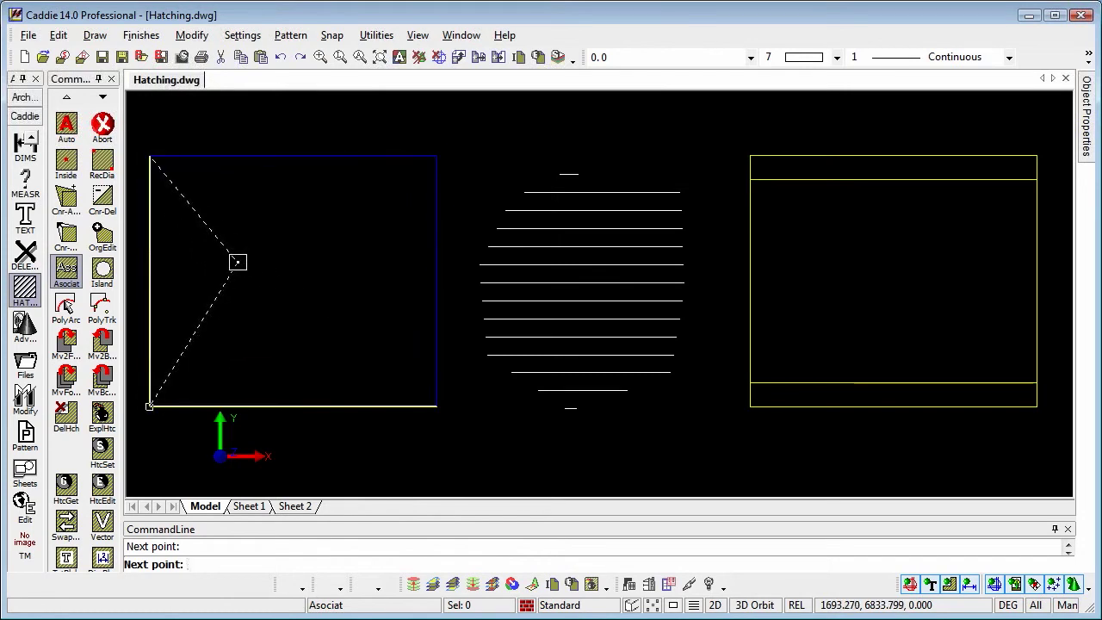
{"action": "right_click", "coordinate": [237, 262]}
{"action": "left_click", "coordinate": [292, 349]}
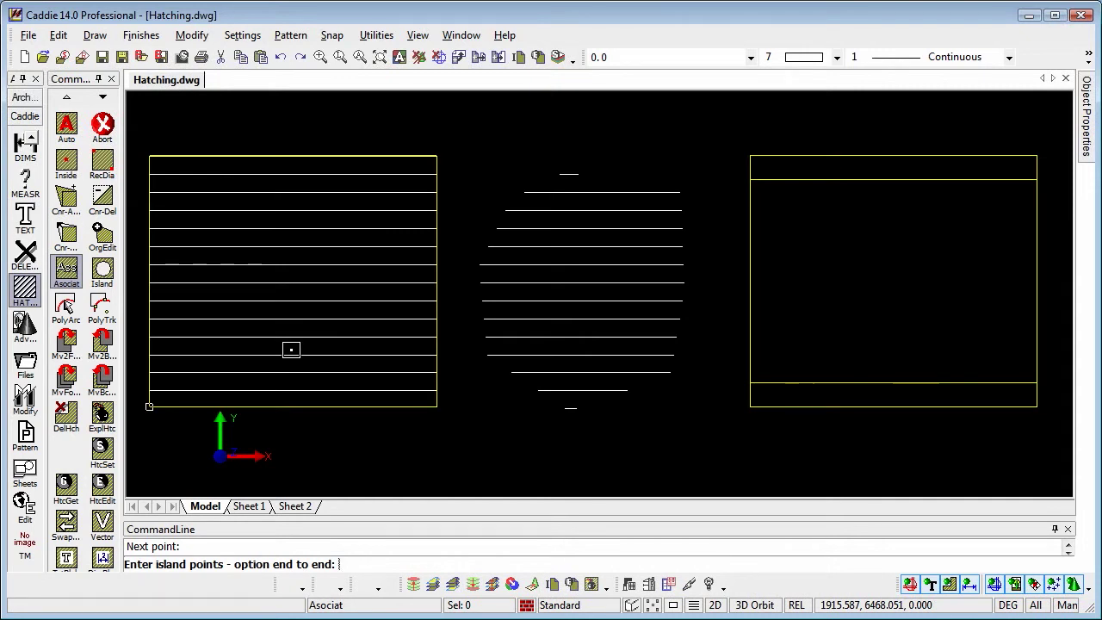
- End the associative hatch command and delete both the square's hatch and the freehand polygon hatch
{"action": "key", "text": "Escape"}
{"action": "left_click", "coordinate": [302, 286]}
{"action": "left_click", "coordinate": [604, 289]}
{"action": "key", "text": "Delete"}
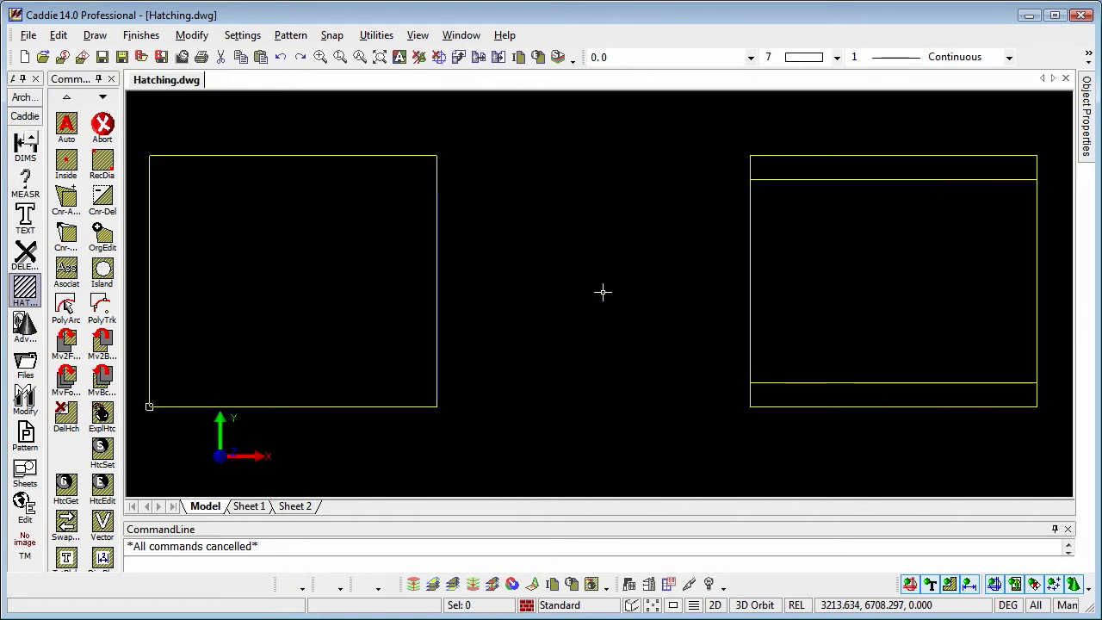
- Hatch the undivided yellow square using Inside auto hatch with a point within it
{"action": "left_click", "coordinate": [67, 171]}
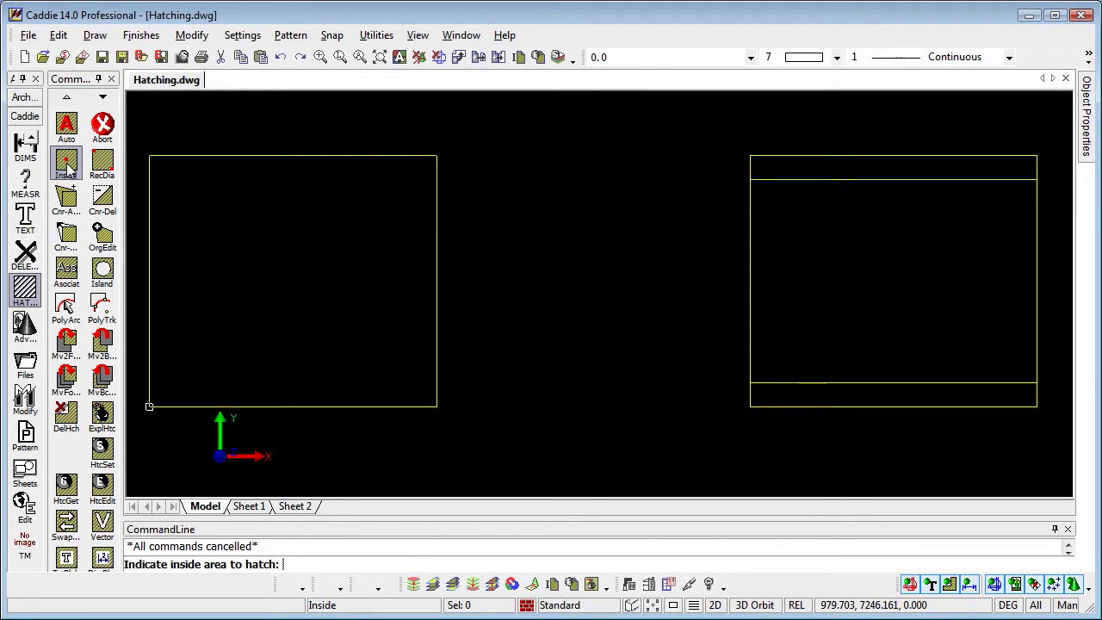
{"action": "left_click", "coordinate": [295, 374]}
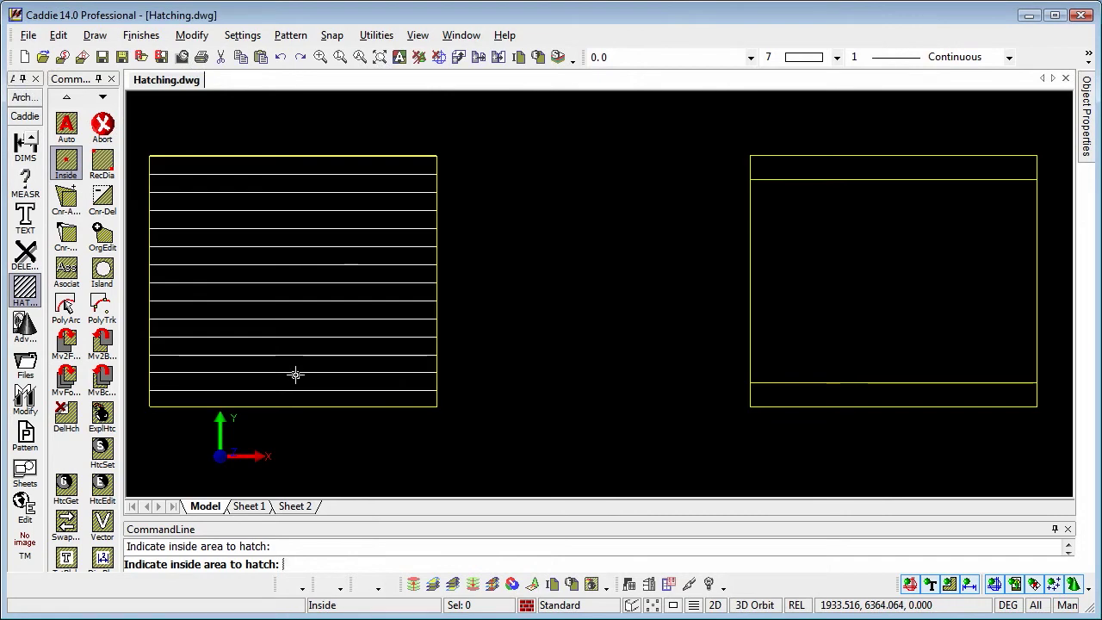
- Hatch the upper, lower and middle bands of the divided square separately with Inside auto hatch
{"action": "left_click", "coordinate": [854, 169]}
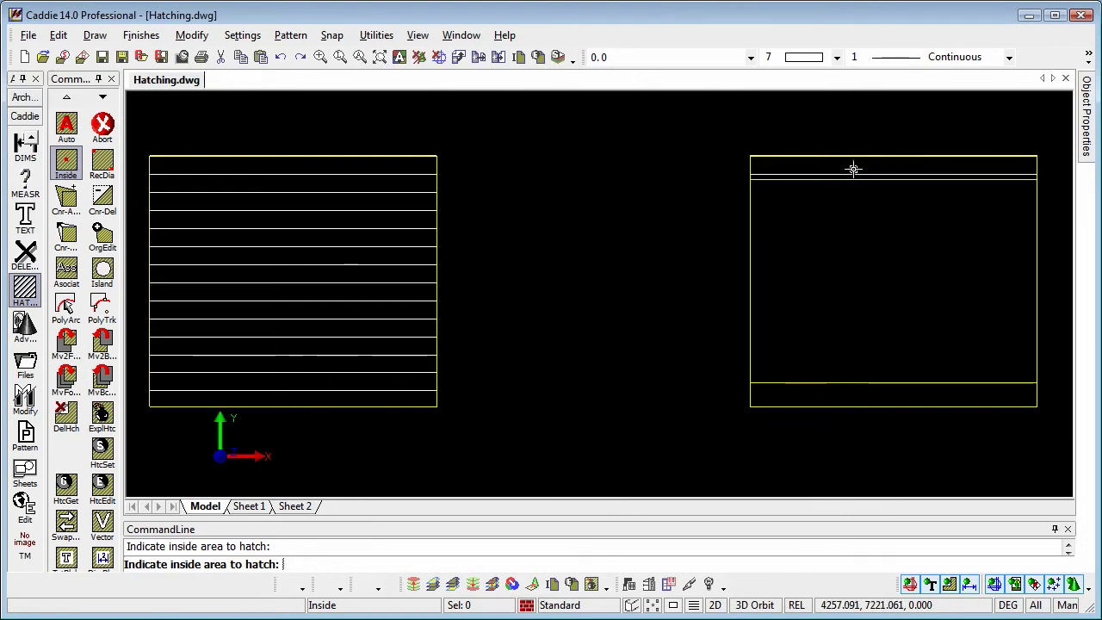
{"action": "left_click", "coordinate": [865, 398]}
{"action": "left_click", "coordinate": [872, 363]}
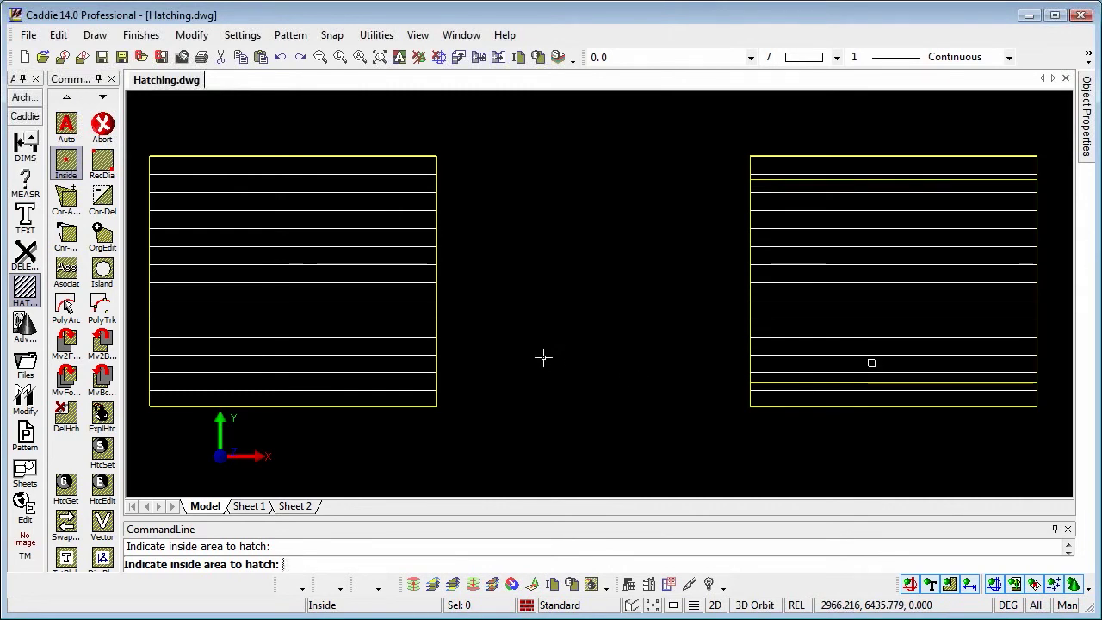
- Move the divided square's middle-band hatch by its centre grip into the gap between the two squares
{"action": "key", "text": "Escape"}
{"action": "left_click", "coordinate": [874, 257]}
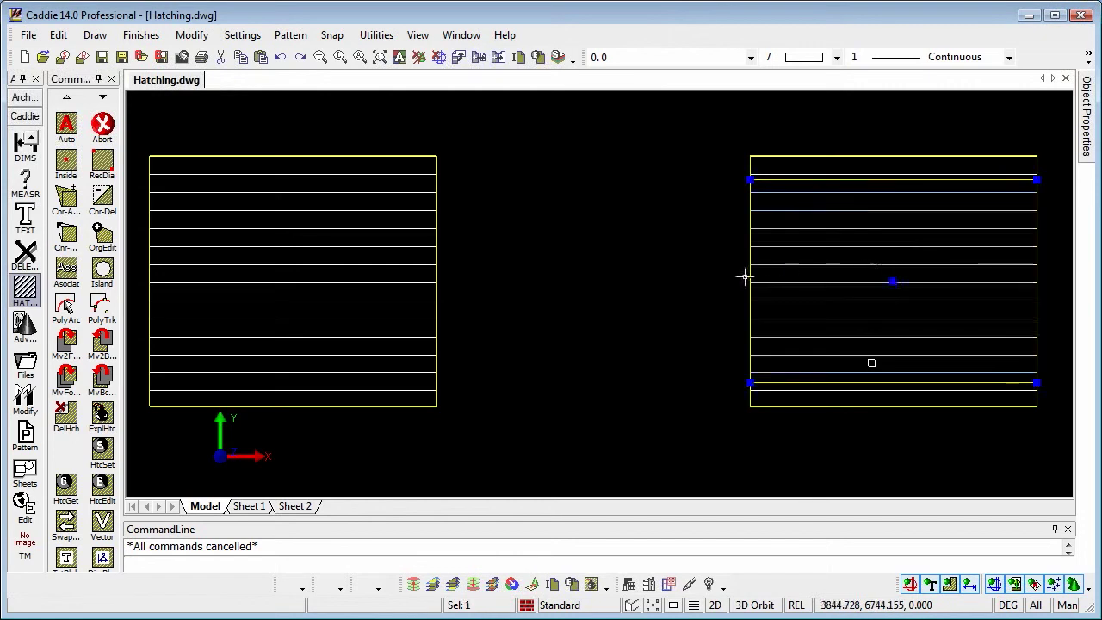
{"action": "left_click", "coordinate": [894, 281]}
{"action": "left_click", "coordinate": [597, 259]}
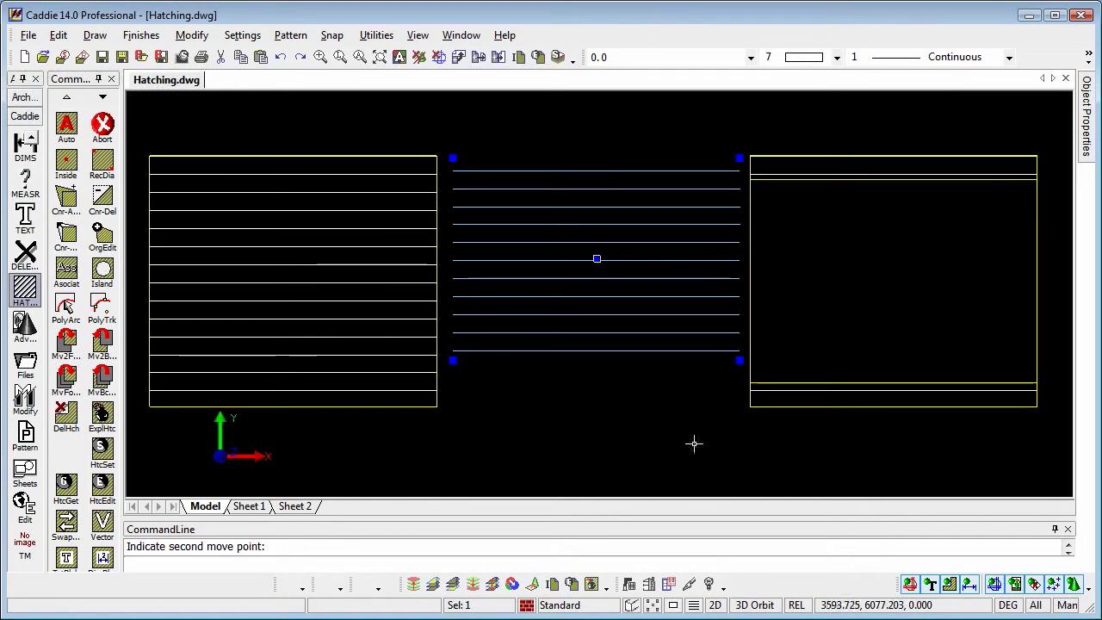
- Remove the moved middle-band hatch and the hatches in the divided square's upper and lower bands
{"action": "key", "text": "ctrl+z"}
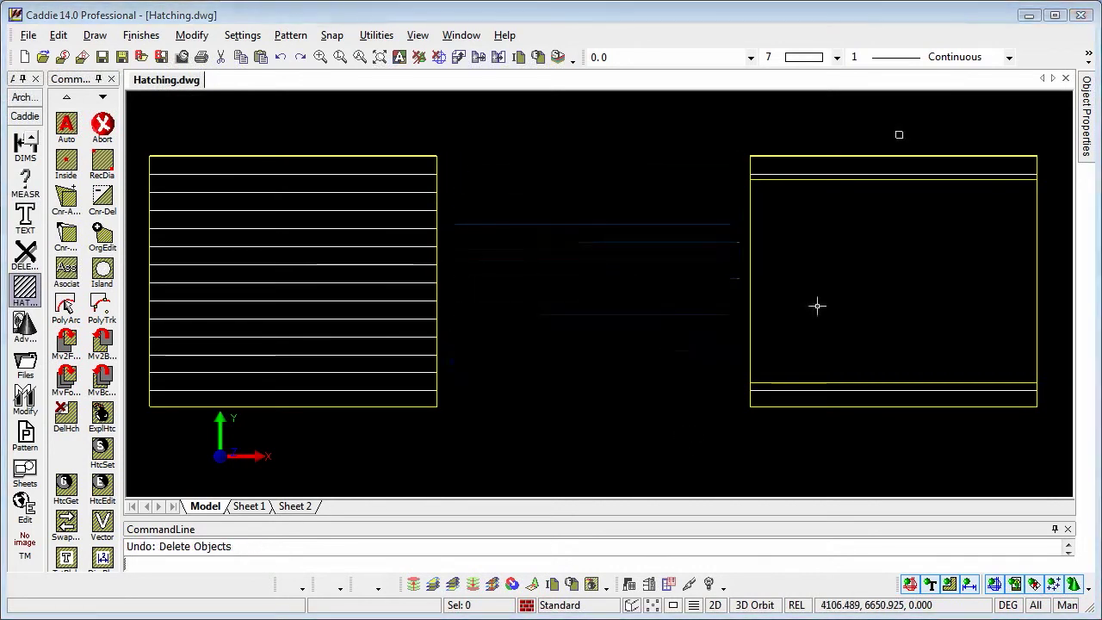
{"action": "left_click", "coordinate": [865, 169]}
{"action": "key", "text": "Escape"}
{"action": "left_click", "coordinate": [891, 394]}
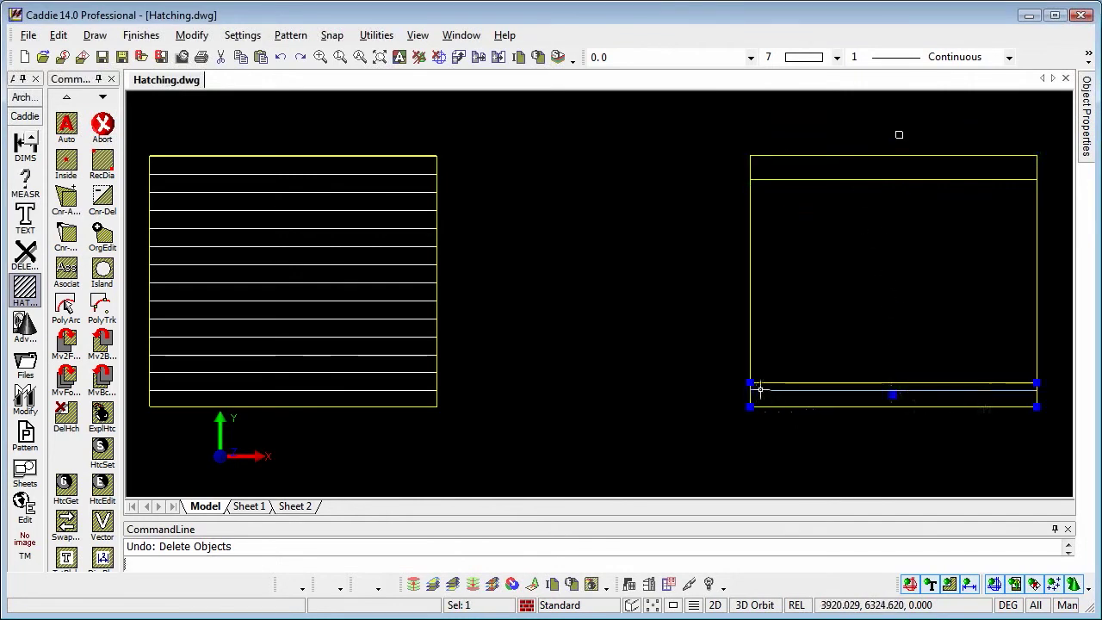
{"action": "key", "text": "Escape"}
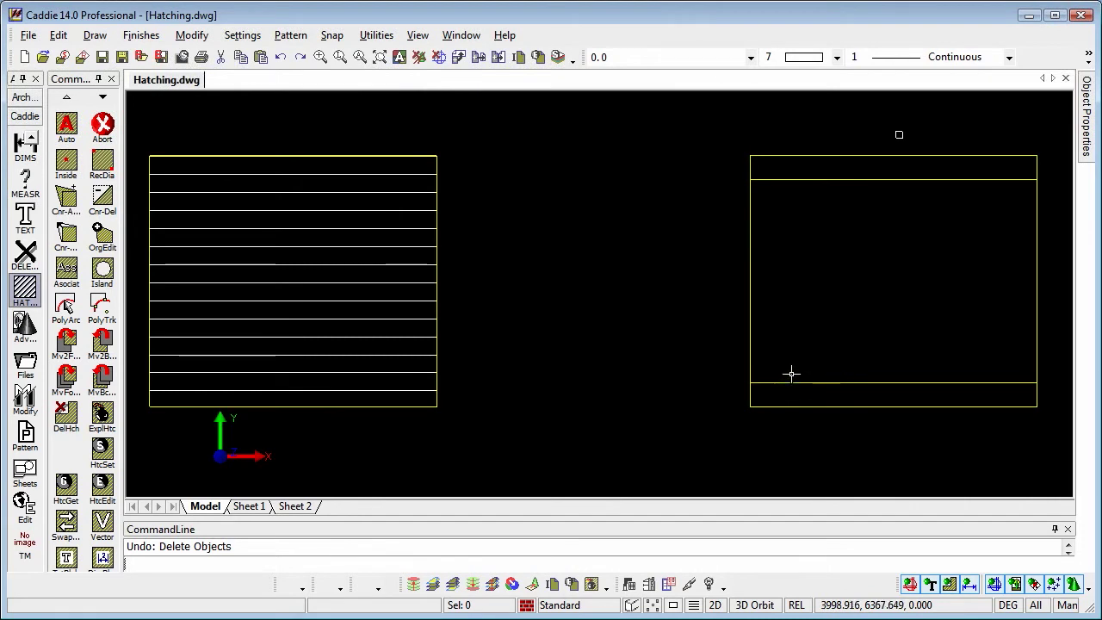
- Hatch all bands of the divided square at once with Inside auto hatch from a point just above its upper edge
{"action": "left_click", "coordinate": [66, 162]}
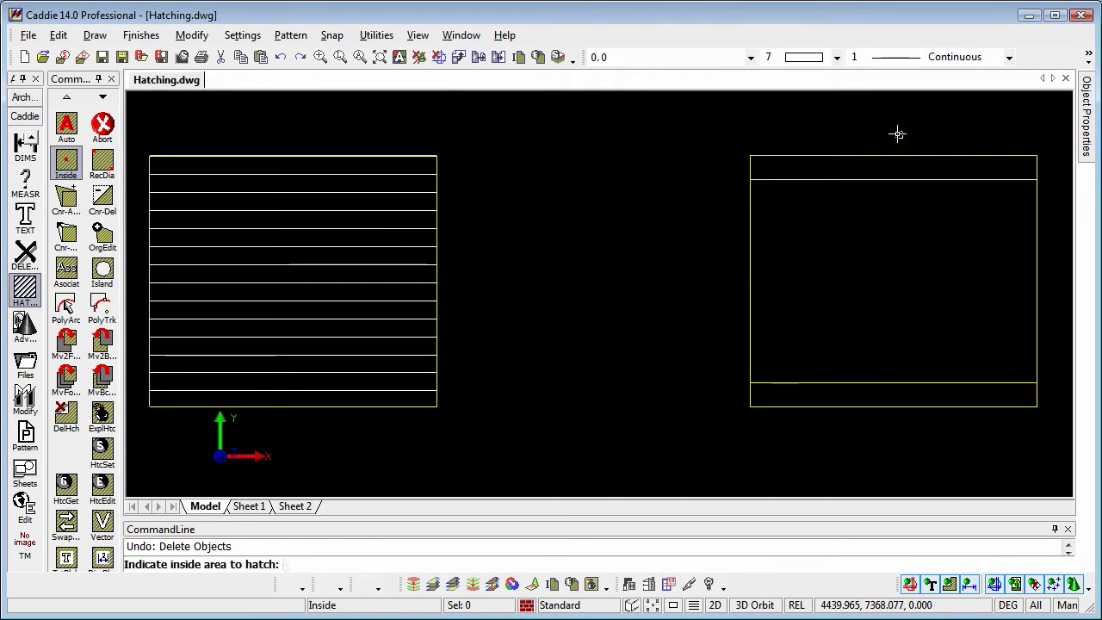
{"action": "left_click", "coordinate": [898, 134]}
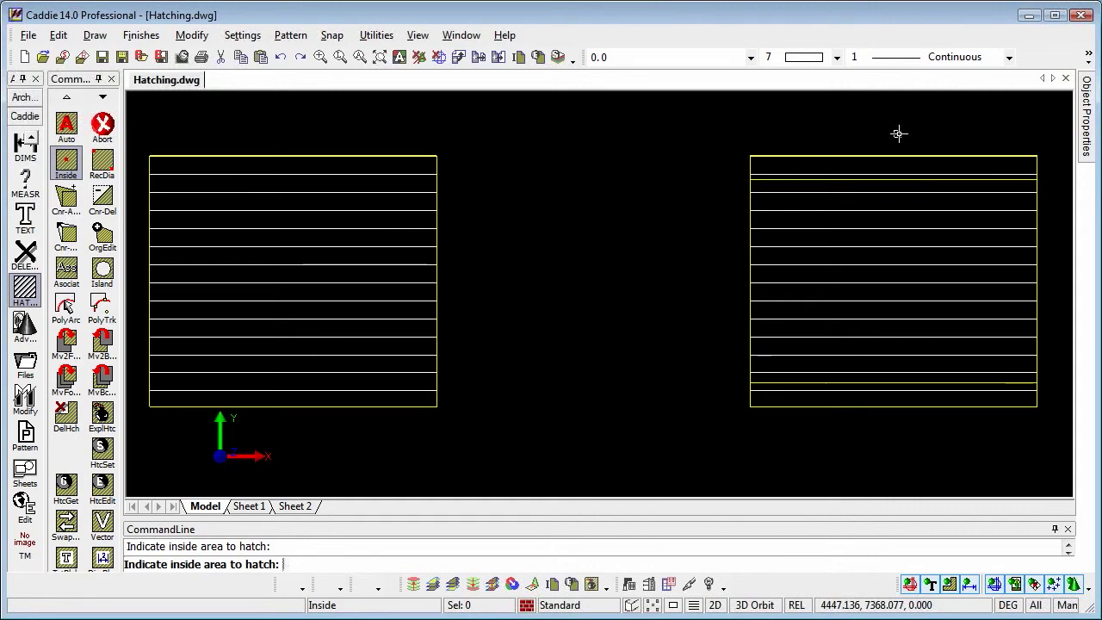
{"action": "left_click", "coordinate": [898, 133]}
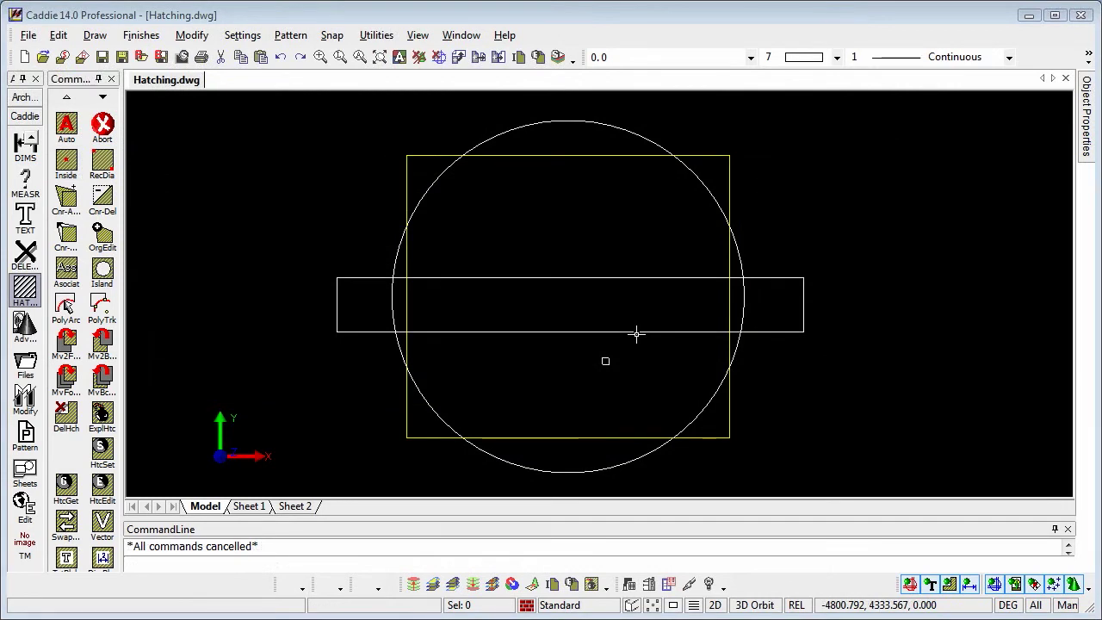
{"action": "left_click", "coordinate": [611, 271]}
{"action": "left_click", "coordinate": [603, 329]}
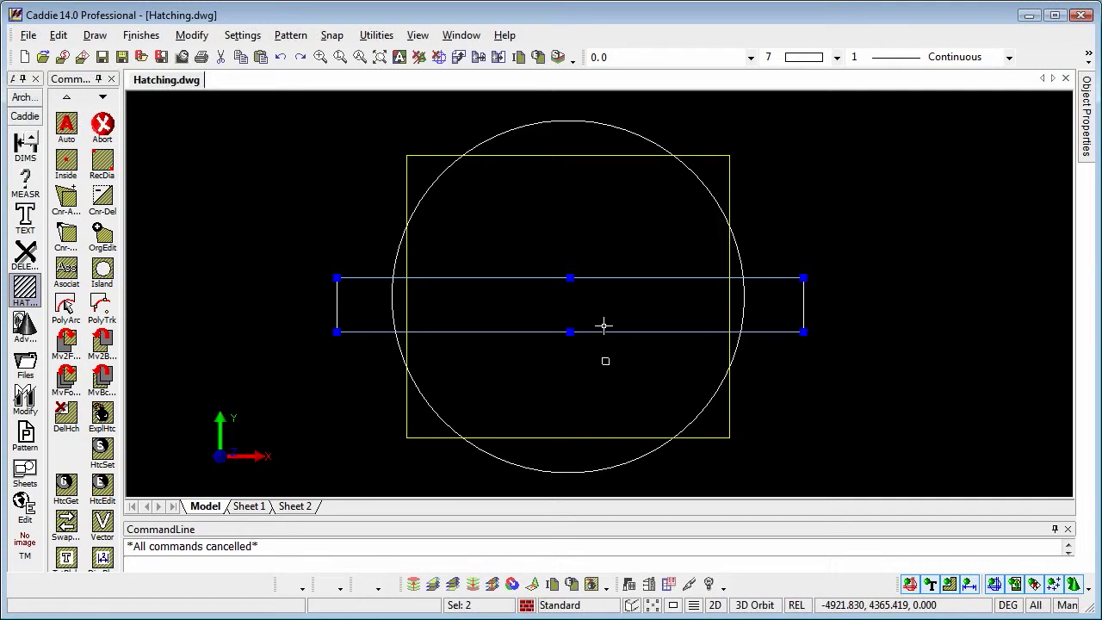
{"action": "key", "text": "Escape"}
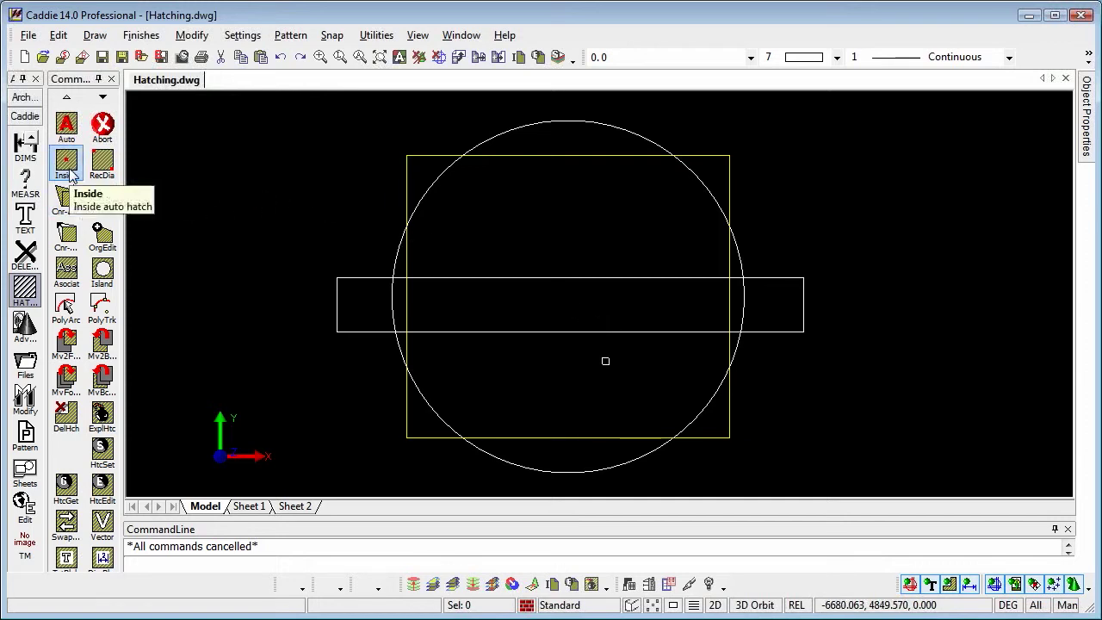
- Hatch the area shared by the circle and the square above the horizontal bar using Inside auto hatch
{"action": "left_click", "coordinate": [68, 164]}
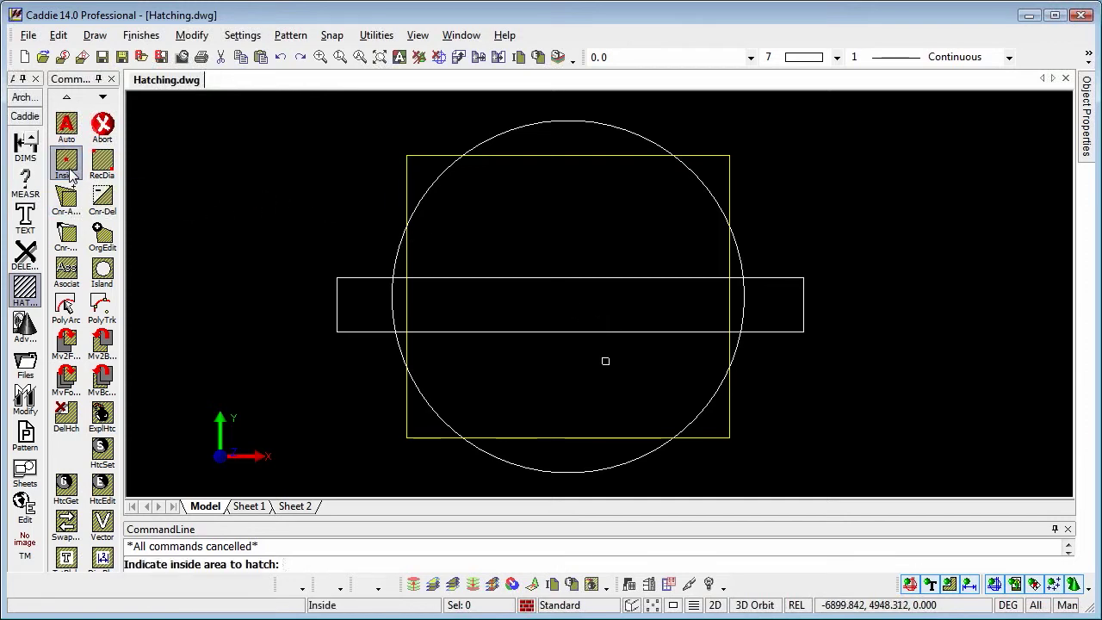
{"action": "left_click", "coordinate": [580, 221]}
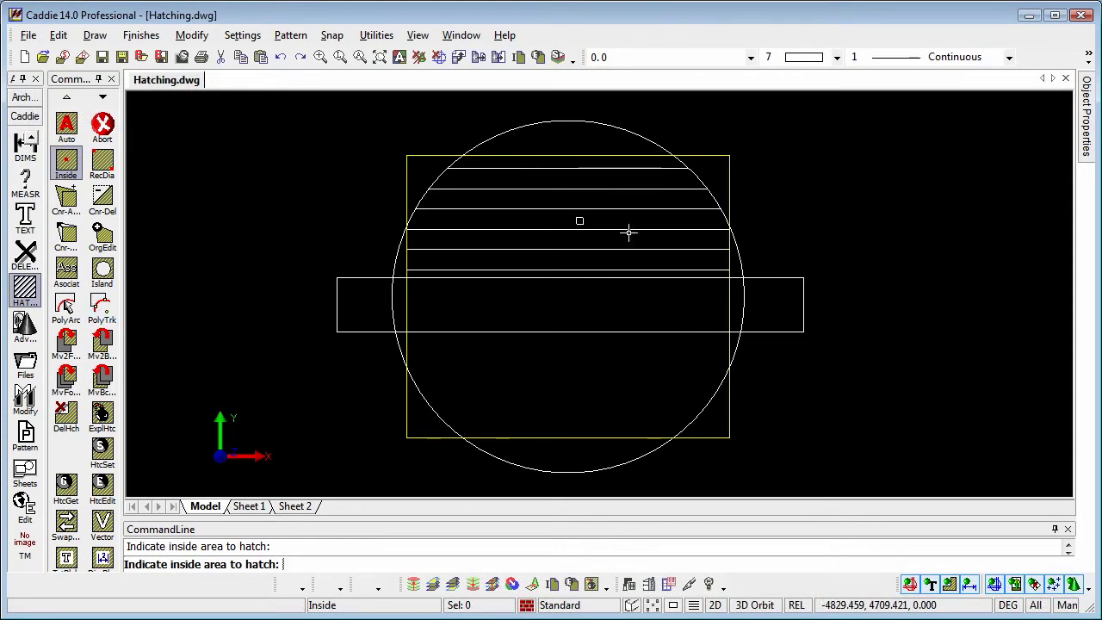
{"action": "key", "text": "Escape"}
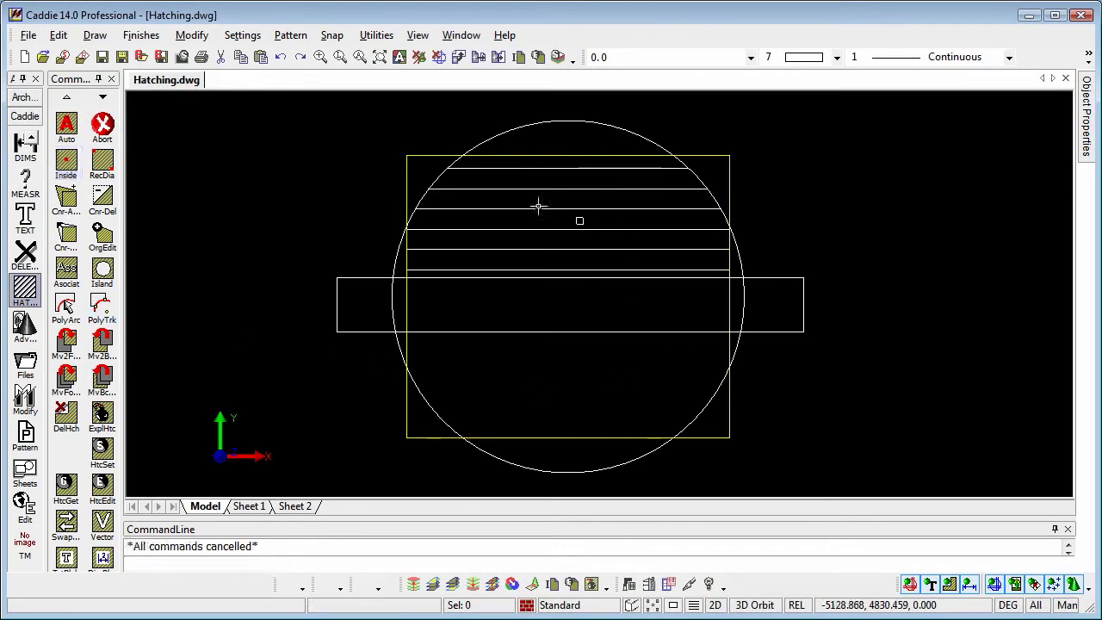
- Delete the hatch above the horizontal bar within the circle and square
{"action": "left_click", "coordinate": [585, 222]}
{"action": "key", "text": "Delete"}
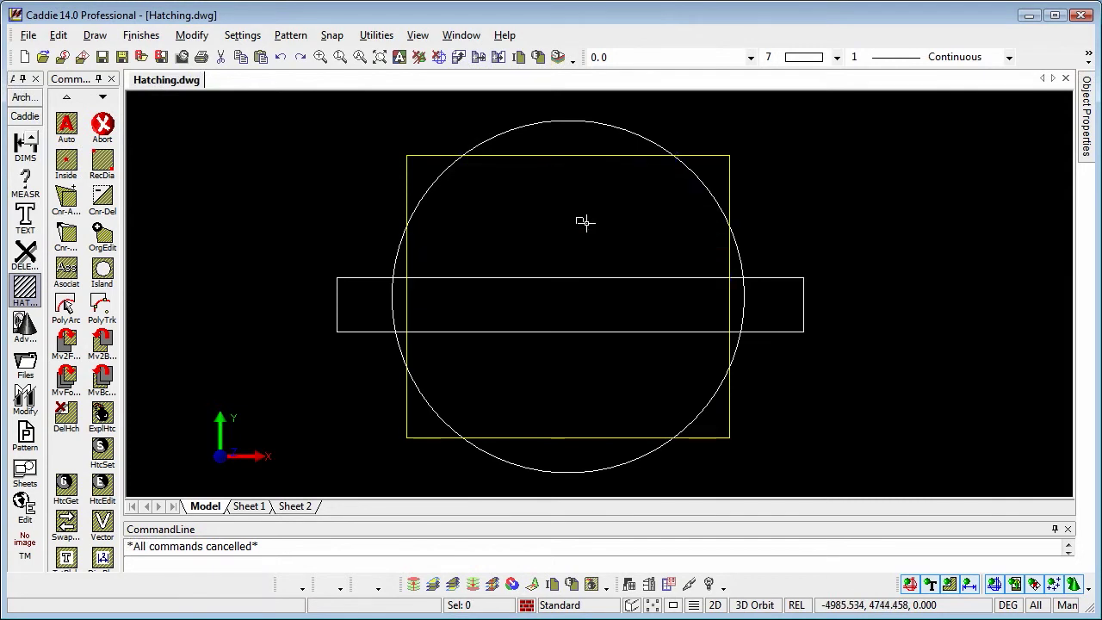
- Hatch the overlapping circle, square and bar as one area with Inside auto hatch from a point outside the circle's upper-left edge
{"action": "left_click", "coordinate": [66, 170]}
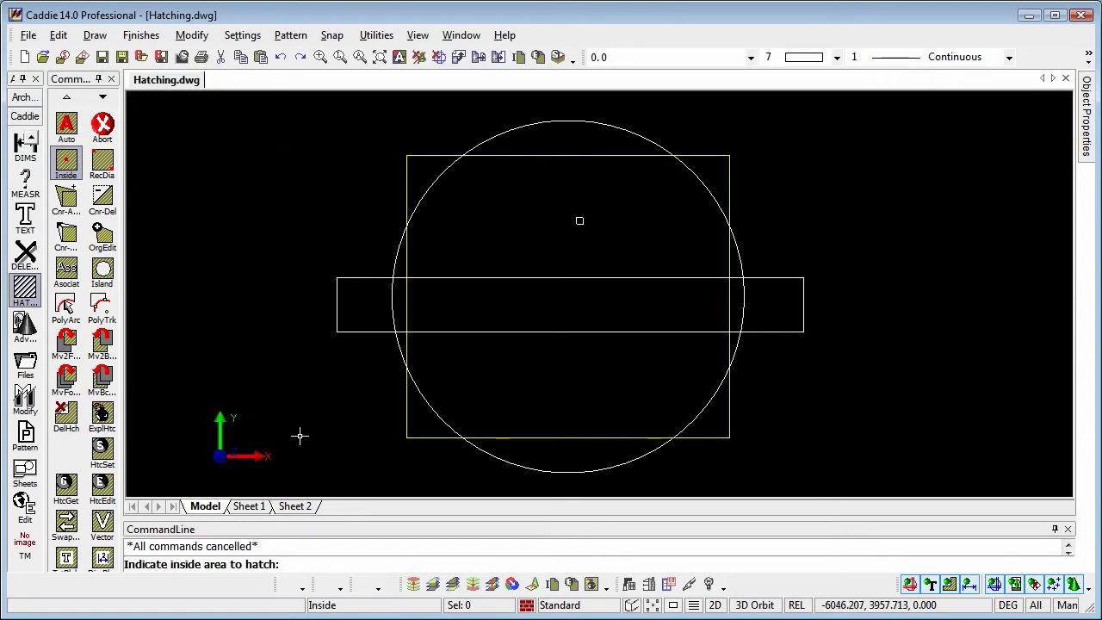
{"action": "left_click", "coordinate": [272, 129]}
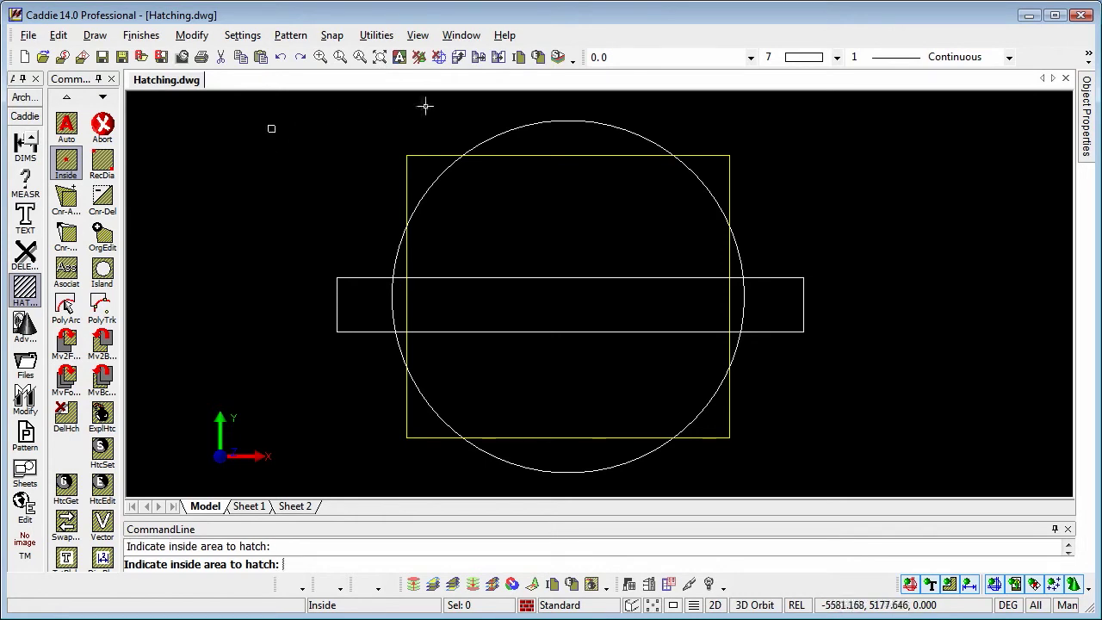
{"action": "left_click", "coordinate": [452, 117]}
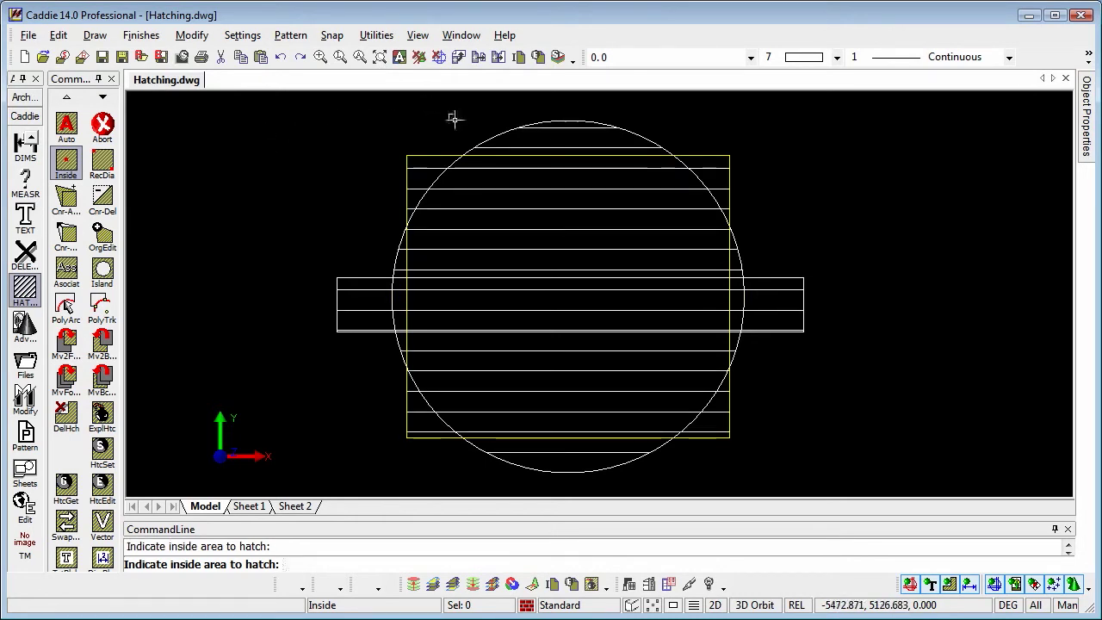